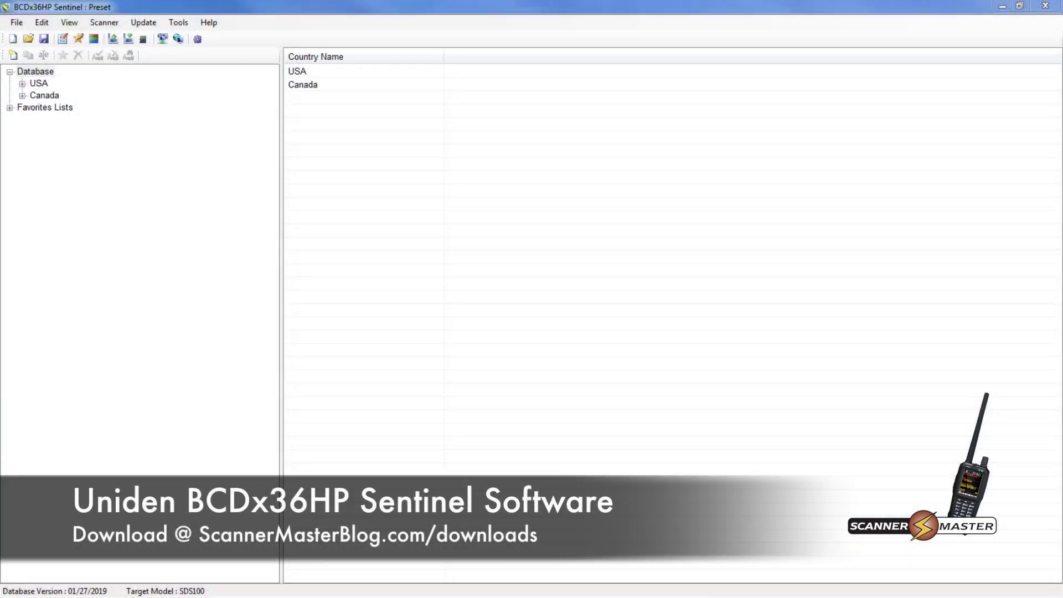
Check the targeted scanner model list, leaving SDS100 selected.
left_click(178, 23)
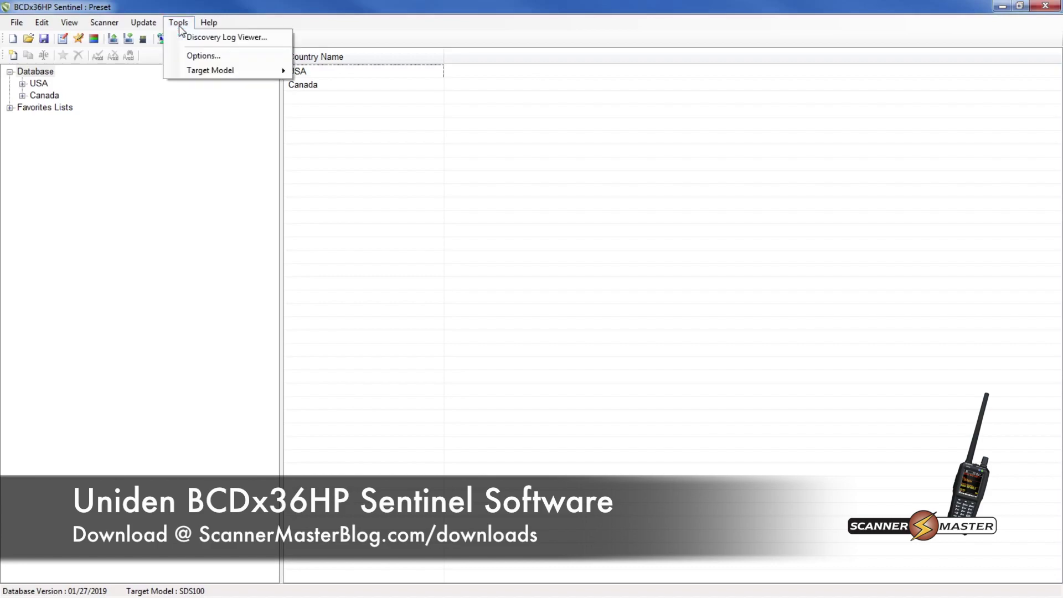
mouse_move(202, 71)
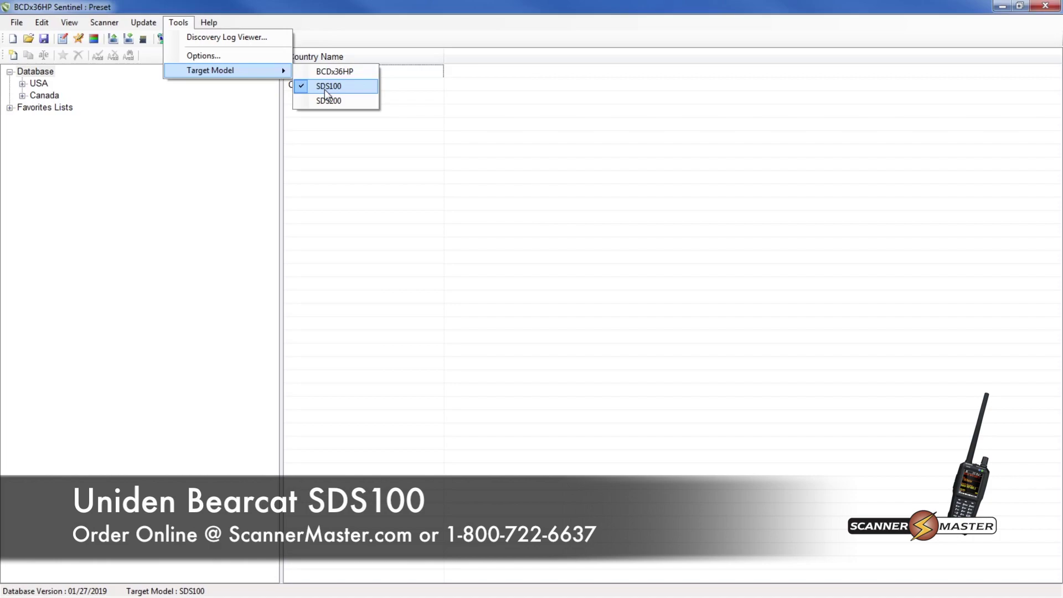
left_click(348, 6)
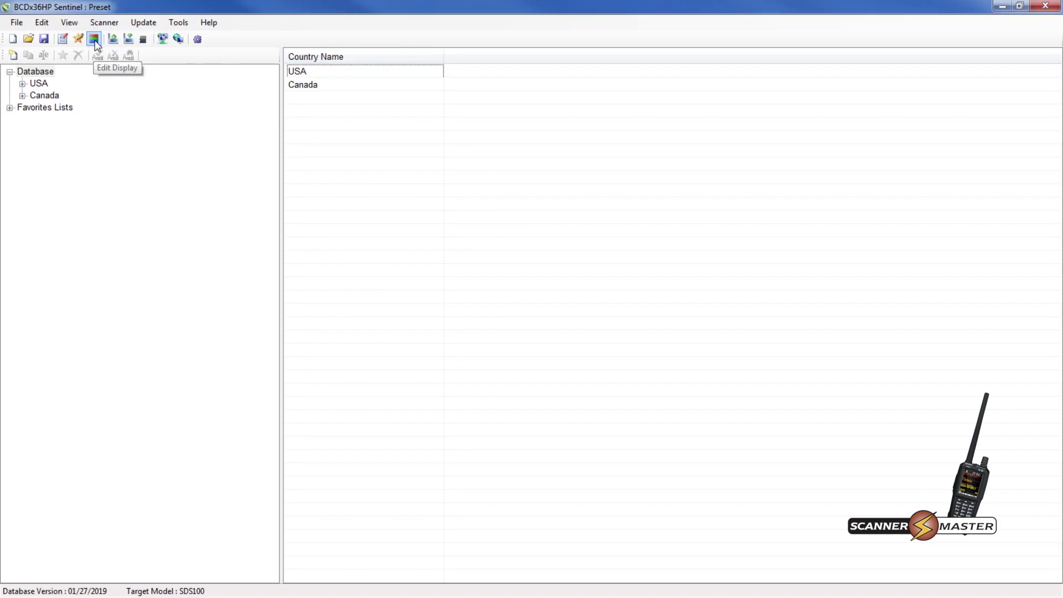
Preview Simple Trunk, Detail Conventional, Detail Trunk, Search/Close Call, Weather and Tone out, then return to Simple Conventional.
left_click(95, 42)
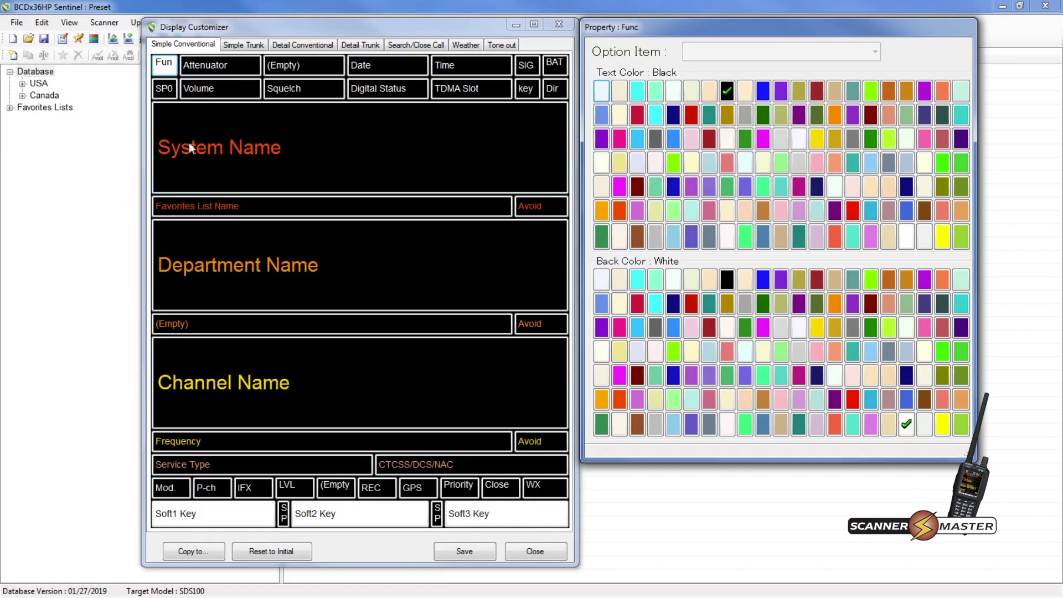
left_click(242, 49)
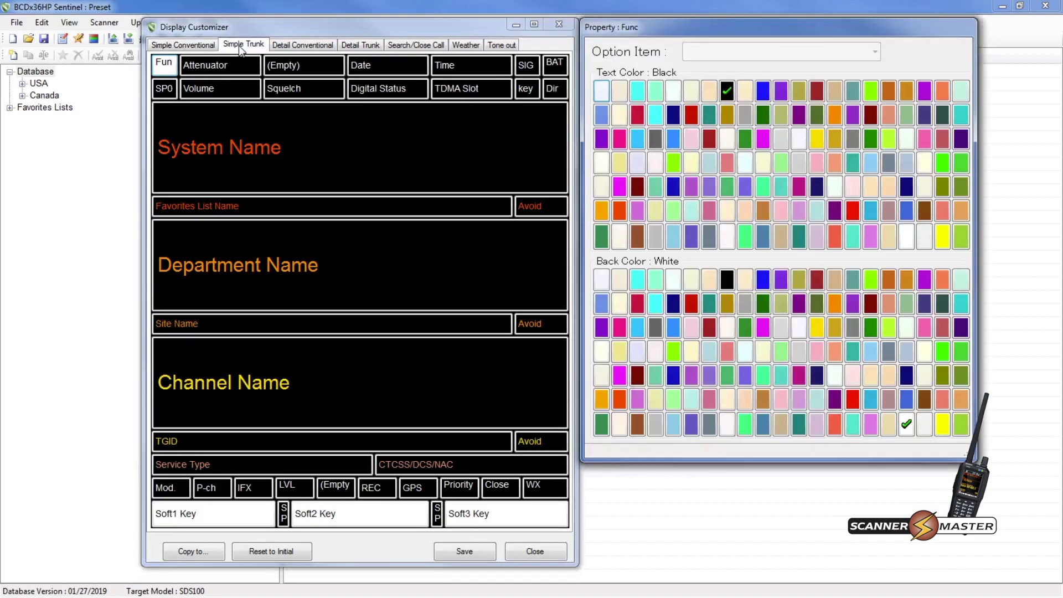
left_click(299, 47)
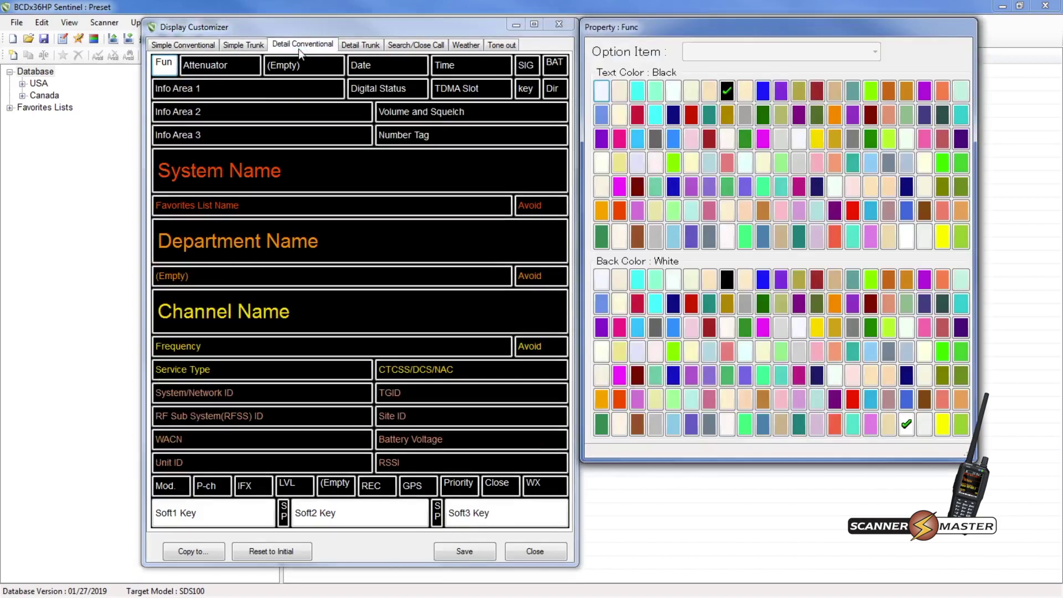
left_click(359, 49)
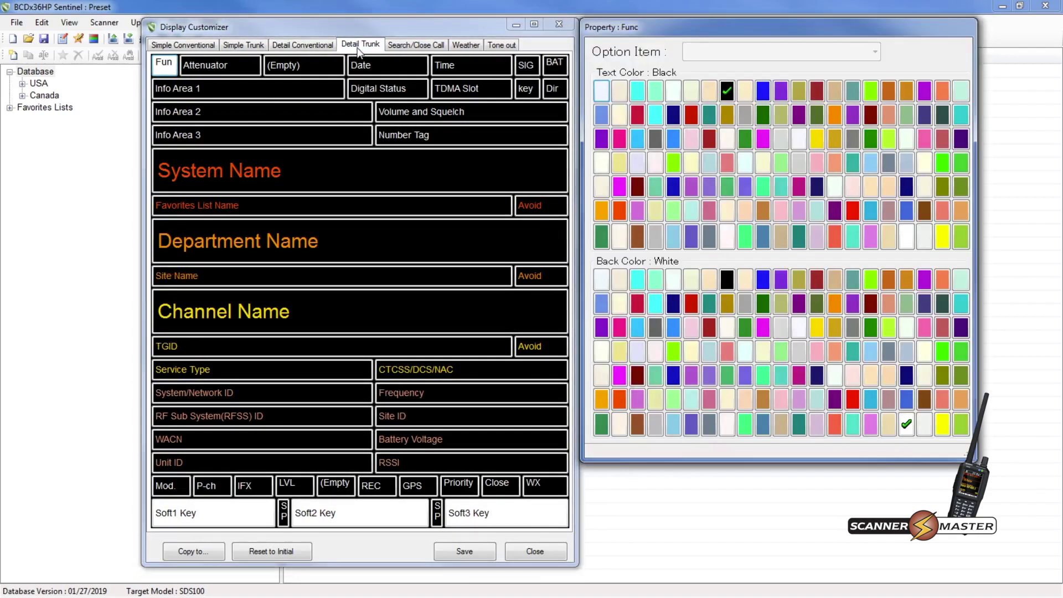
left_click(406, 48)
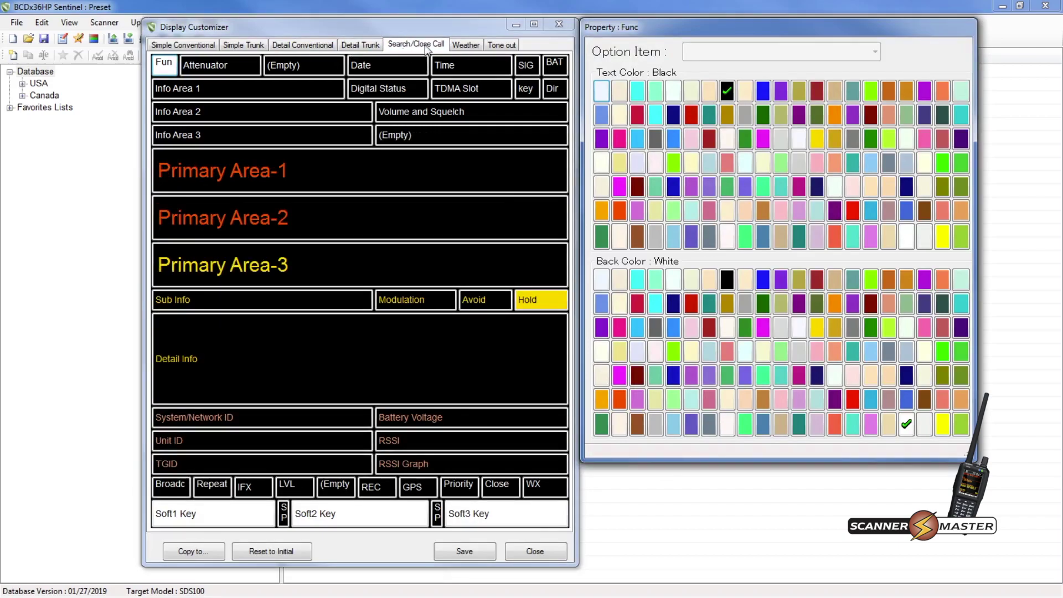
left_click(463, 49)
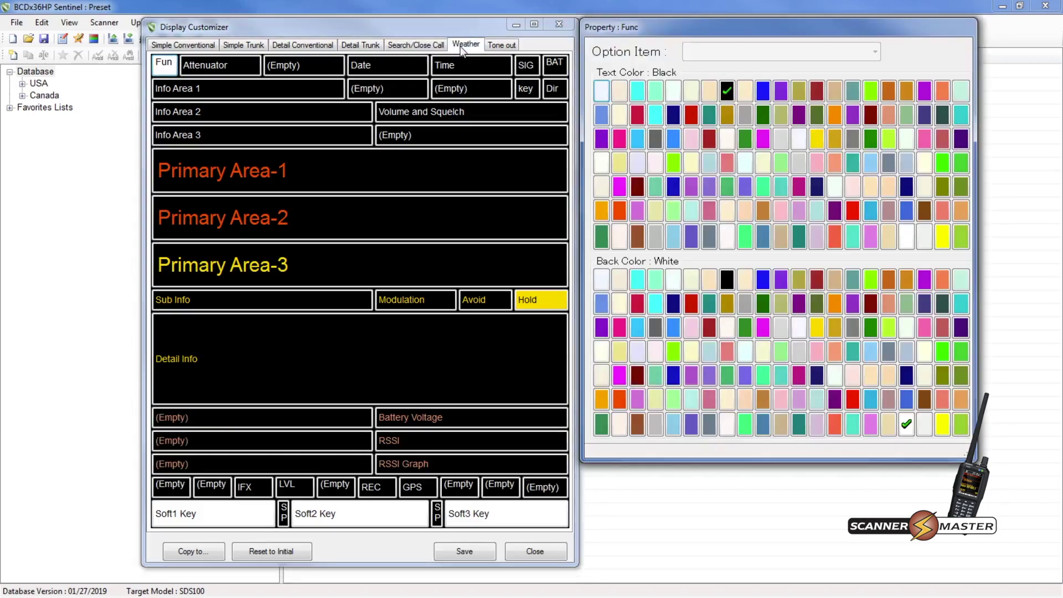
left_click(498, 48)
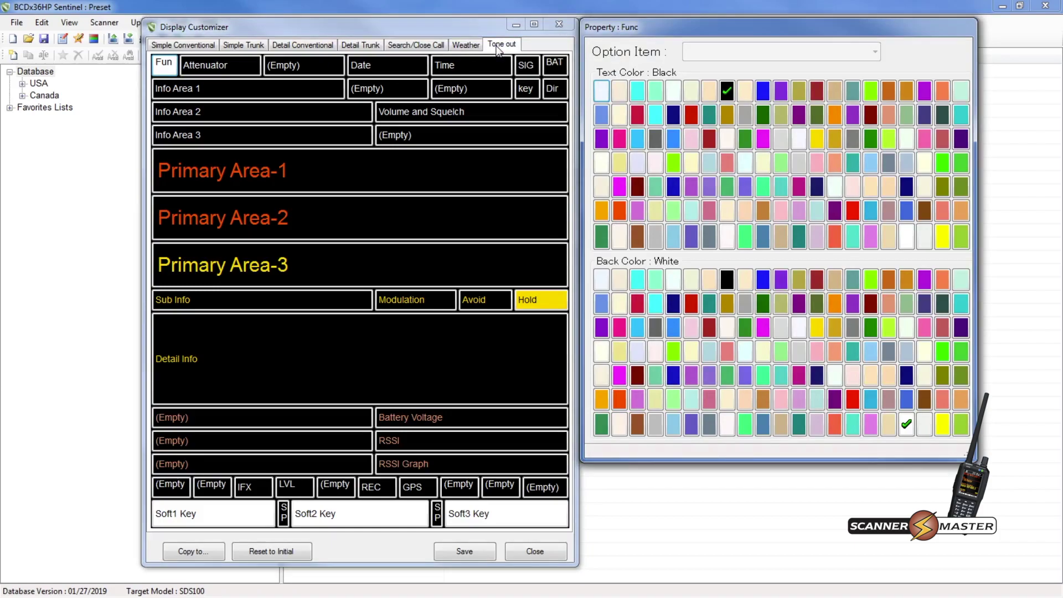
left_click(193, 47)
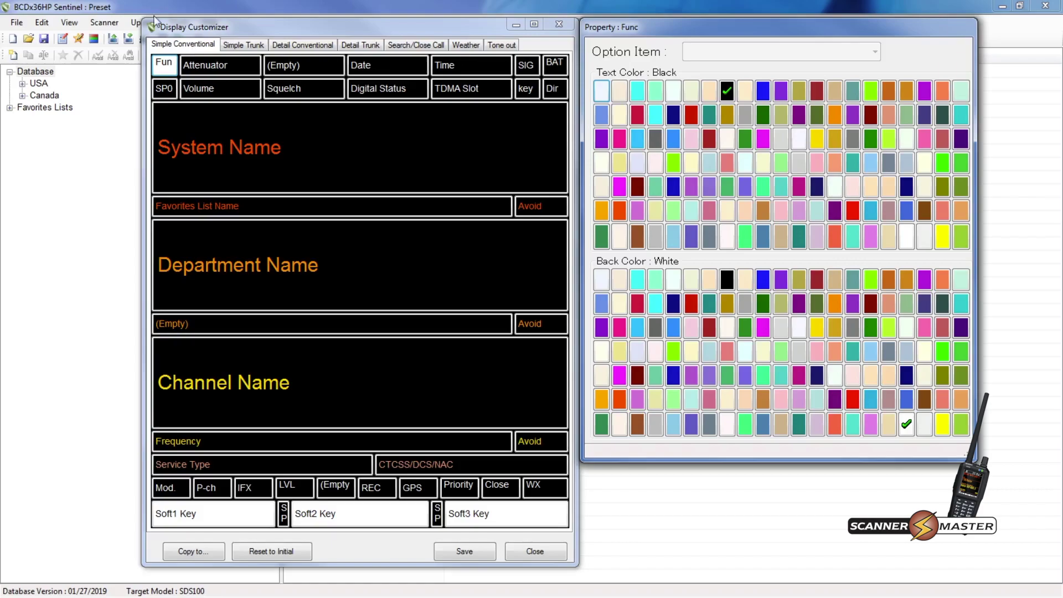
Make the System Name field white text on a red background.
left_click(288, 169)
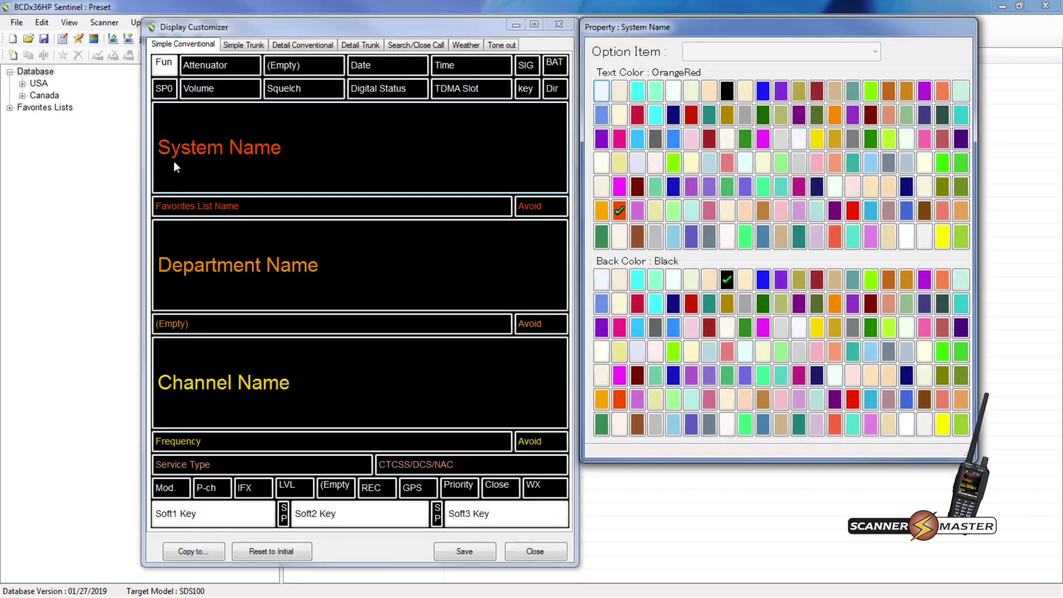
left_click(853, 210)
left_click(853, 399)
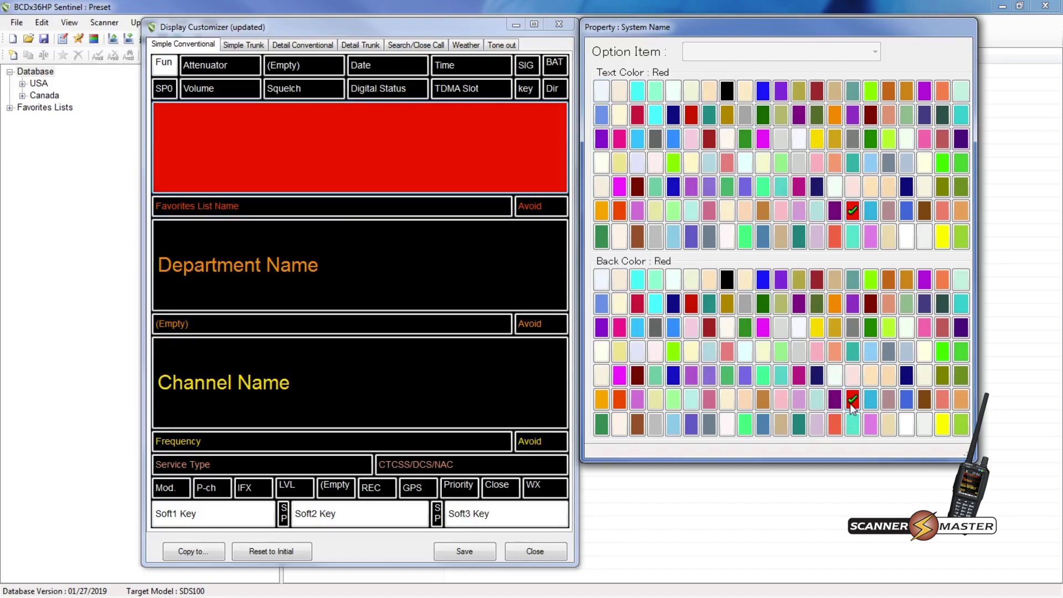
left_click(727, 94)
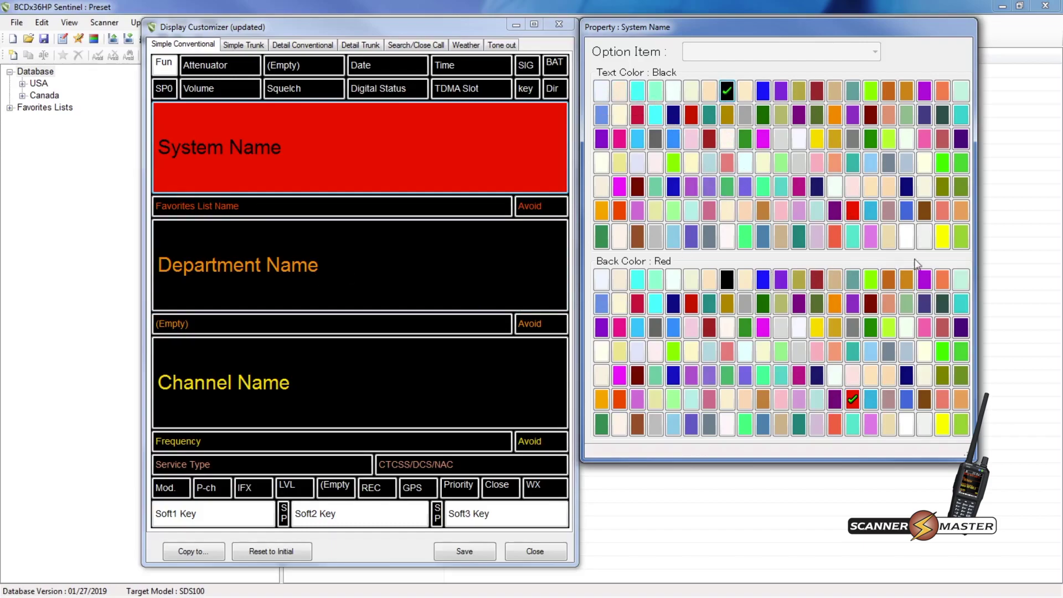
left_click(907, 239)
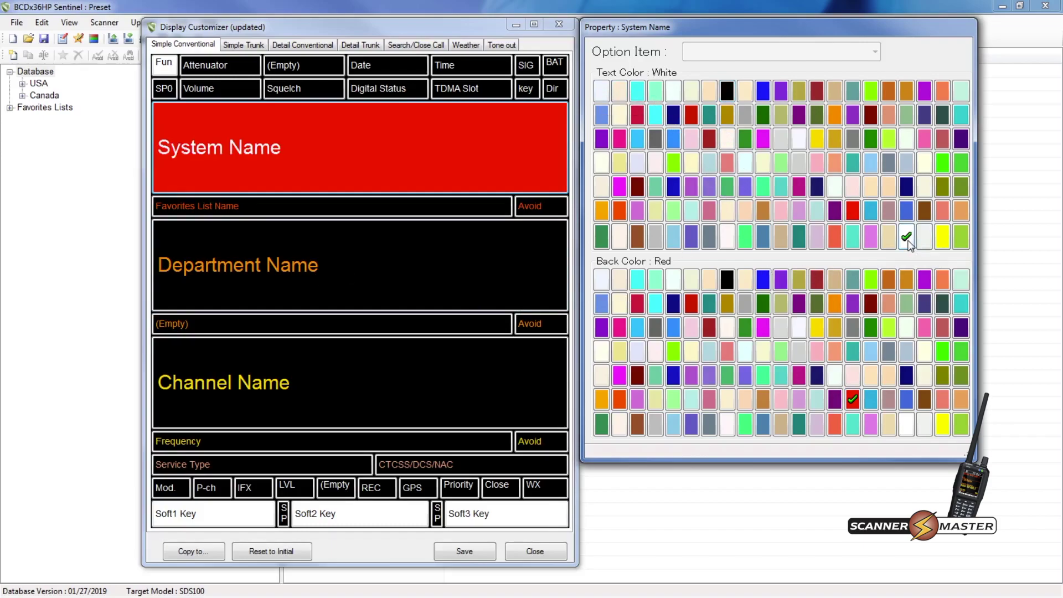
Give the Favorites List Name row and its Avoid box white text on red.
left_click(344, 211)
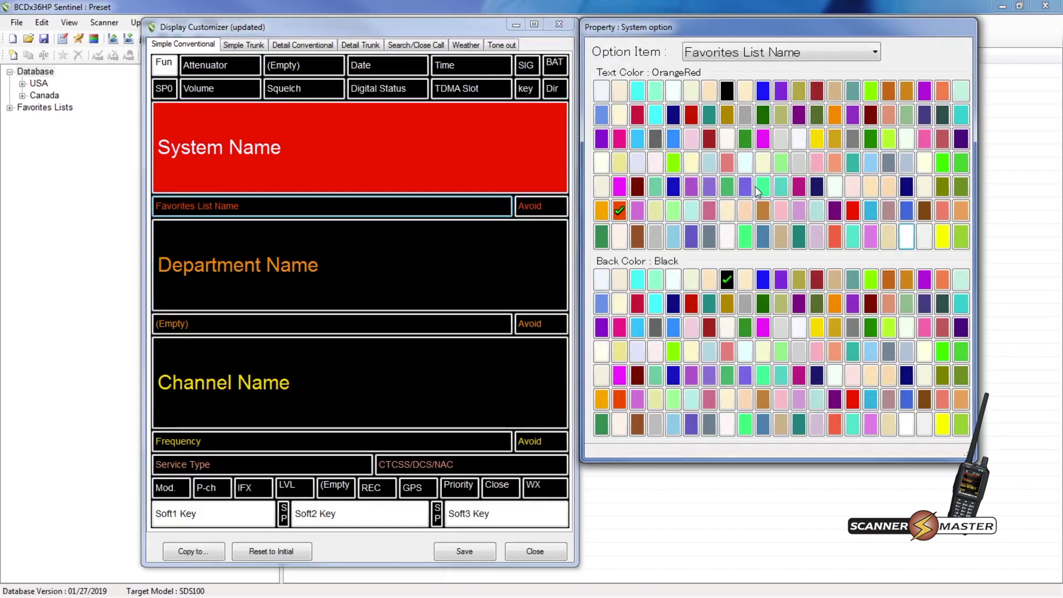
left_click(851, 404)
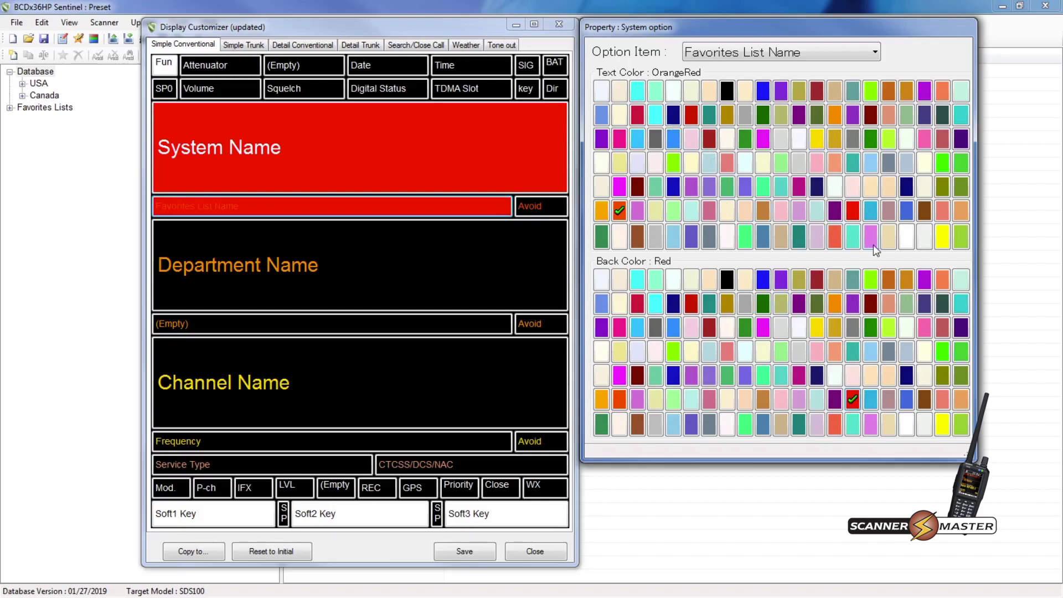
left_click(906, 241)
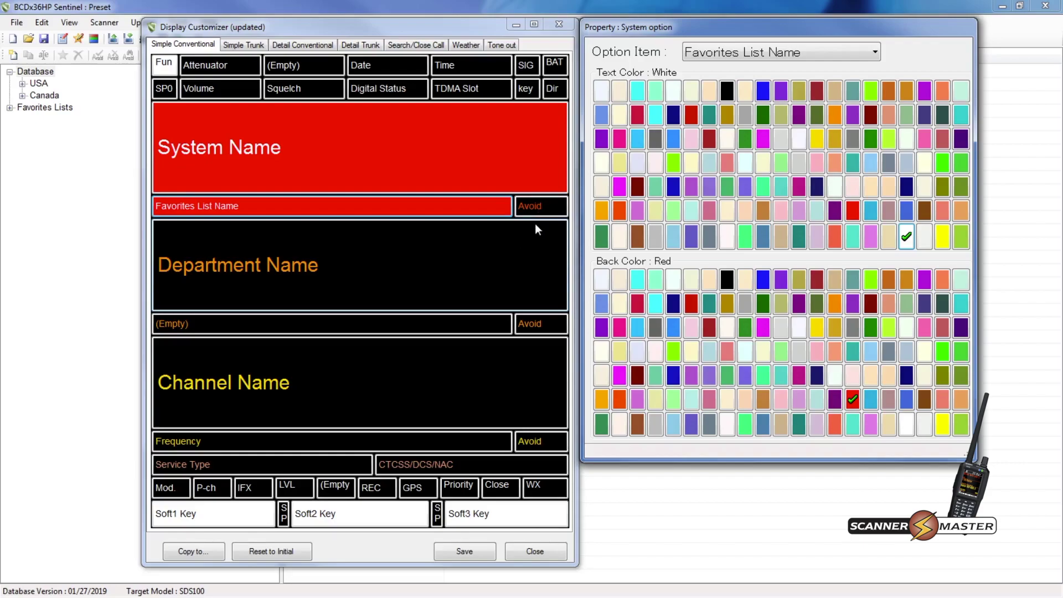
left_click(544, 207)
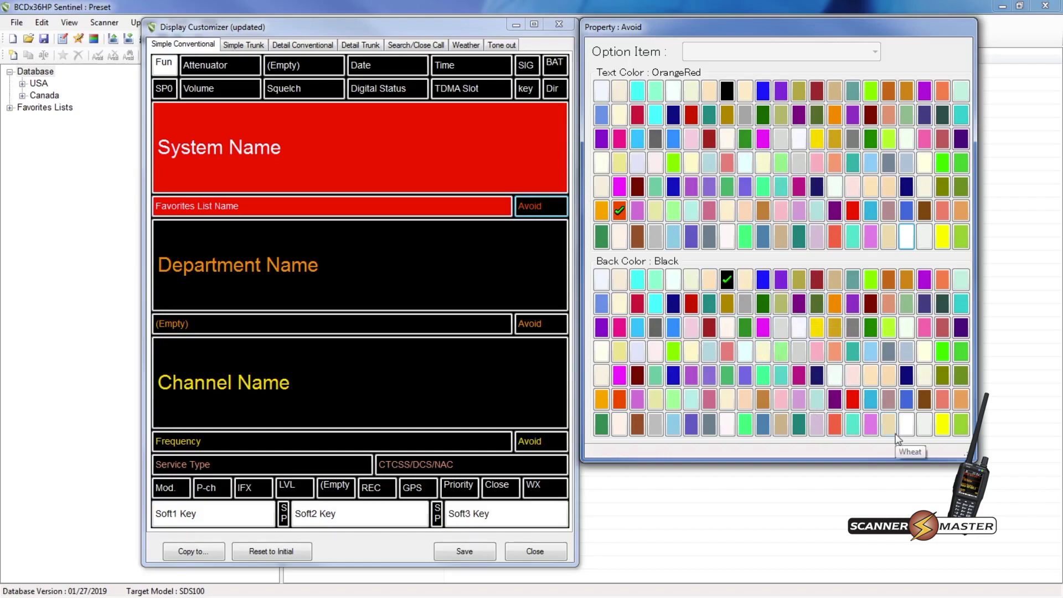
left_click(853, 401)
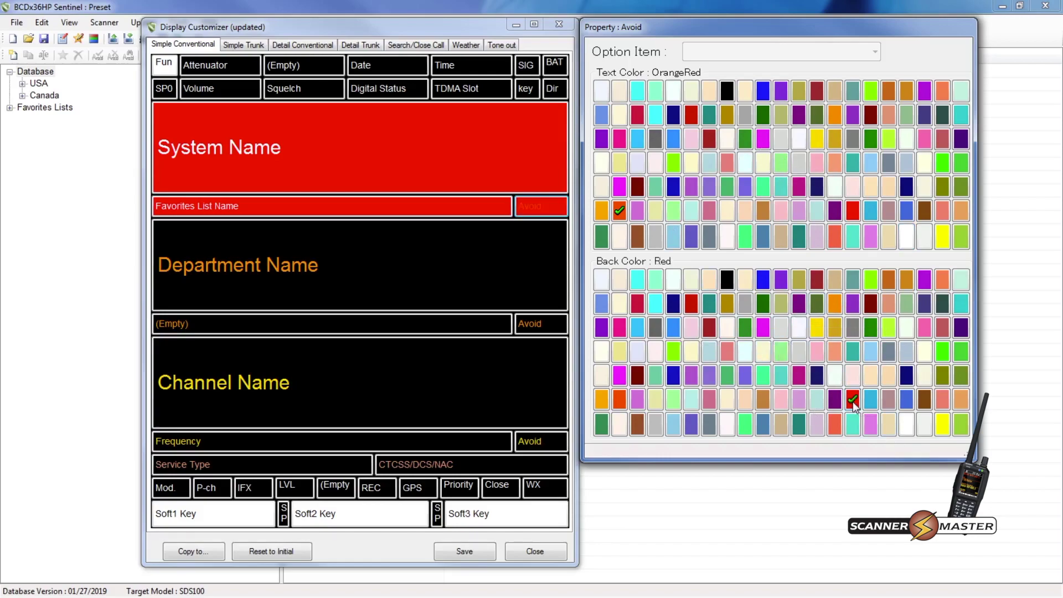
left_click(907, 237)
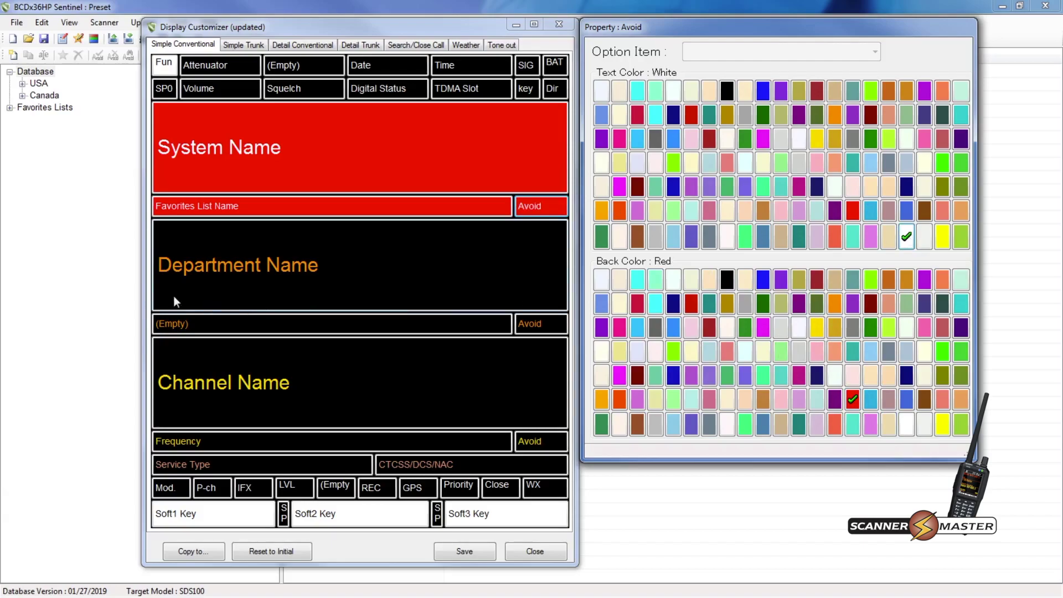
Set Department Name, the empty row below it and its Avoid box to black on white.
left_click(278, 283)
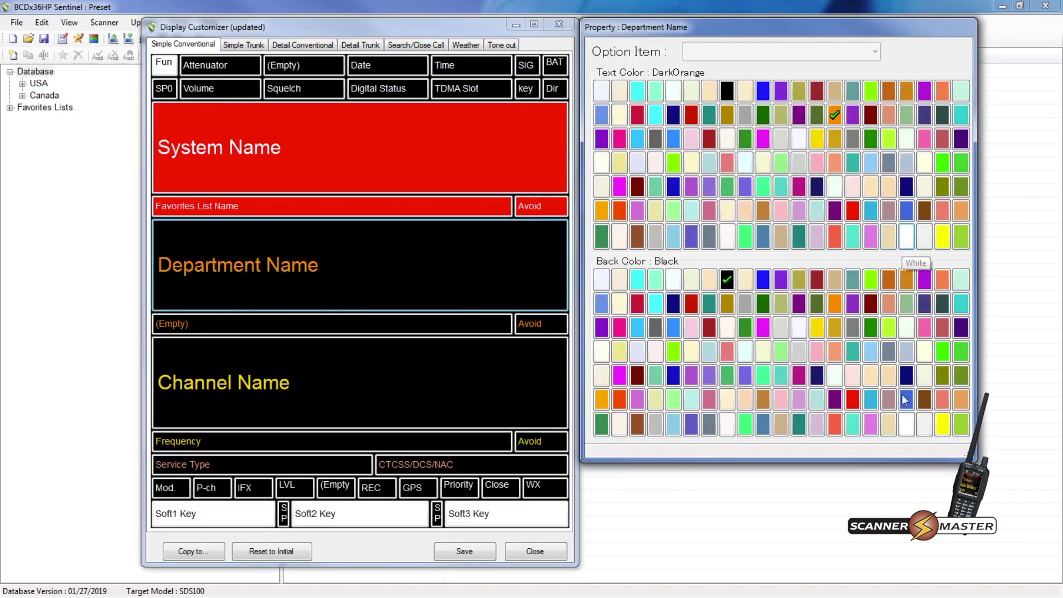
left_click(906, 427)
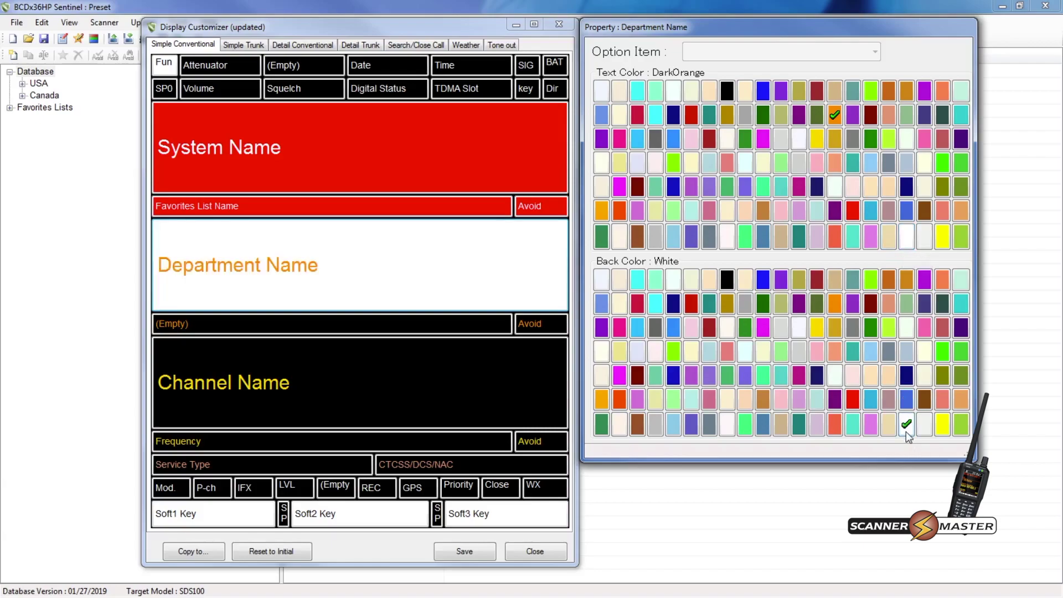
left_click(728, 97)
left_click(275, 322)
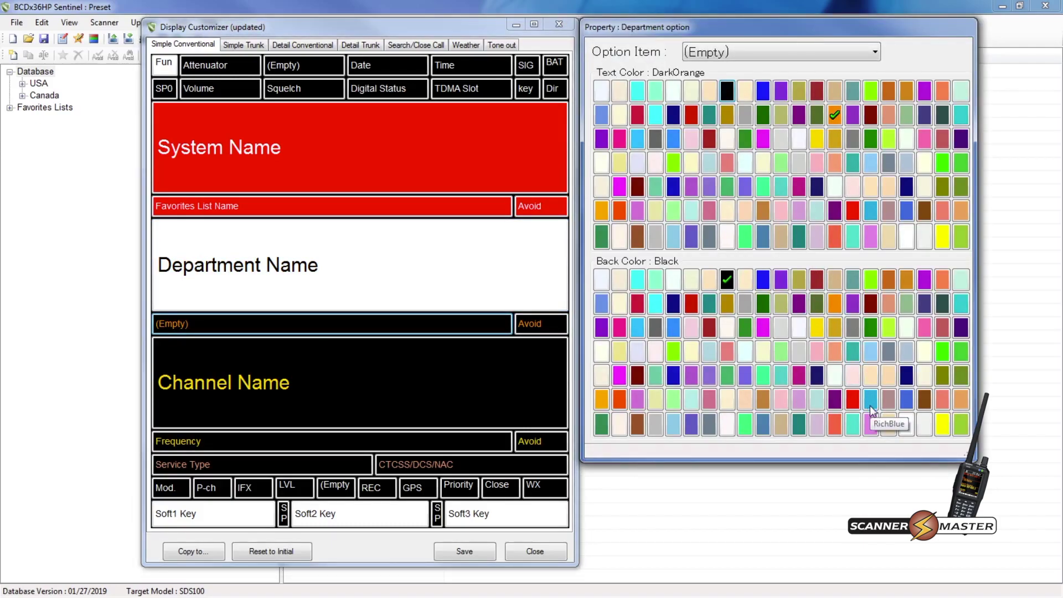
left_click(906, 425)
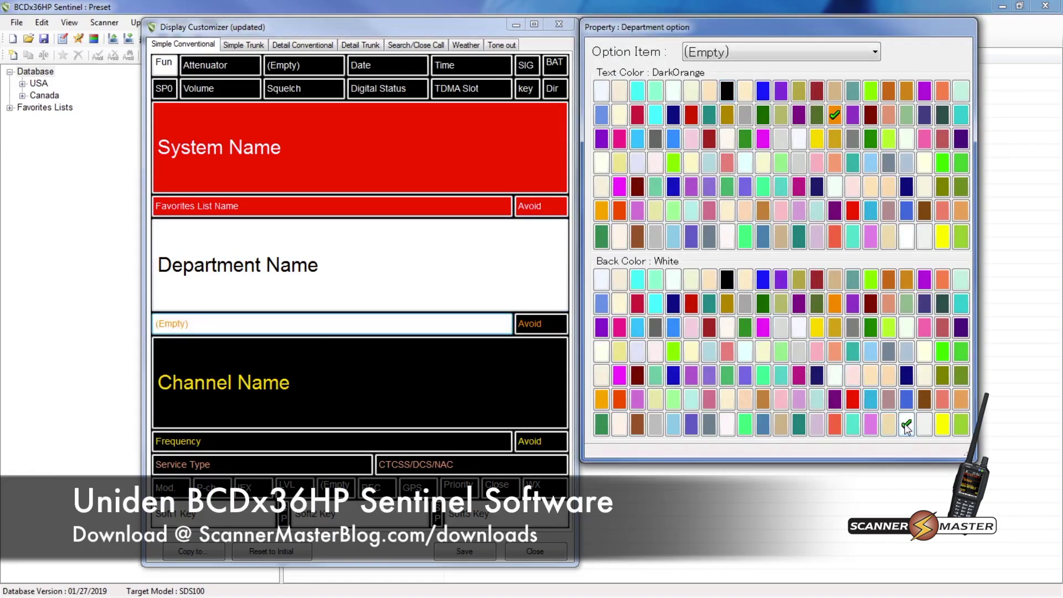
left_click(727, 95)
left_click(558, 328)
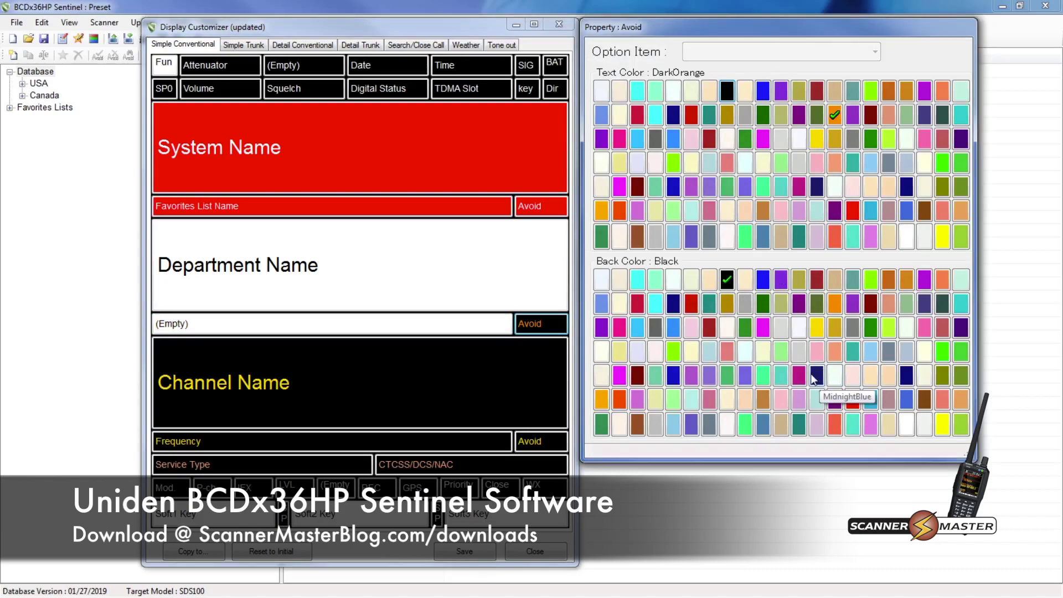
left_click(906, 429)
left_click(727, 92)
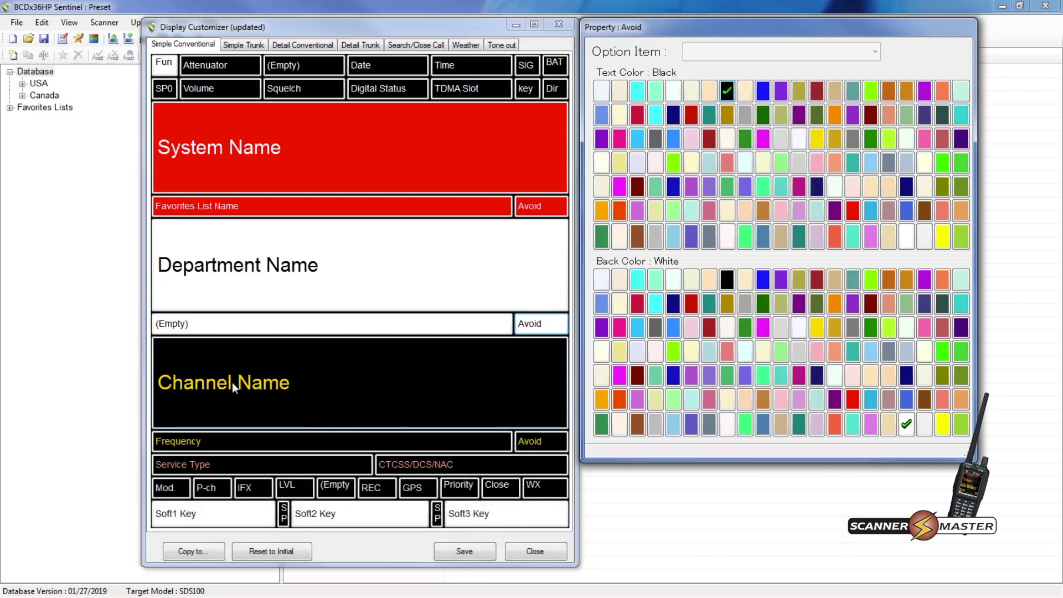
Make Channel Name white text on a MediumBlue background.
left_click(263, 388)
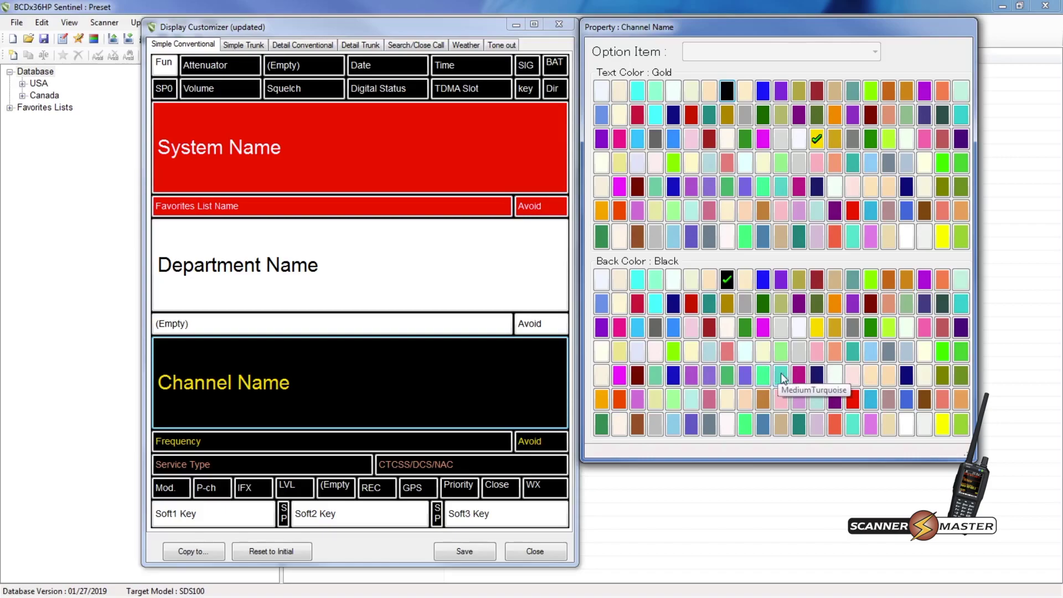
left_click(675, 379)
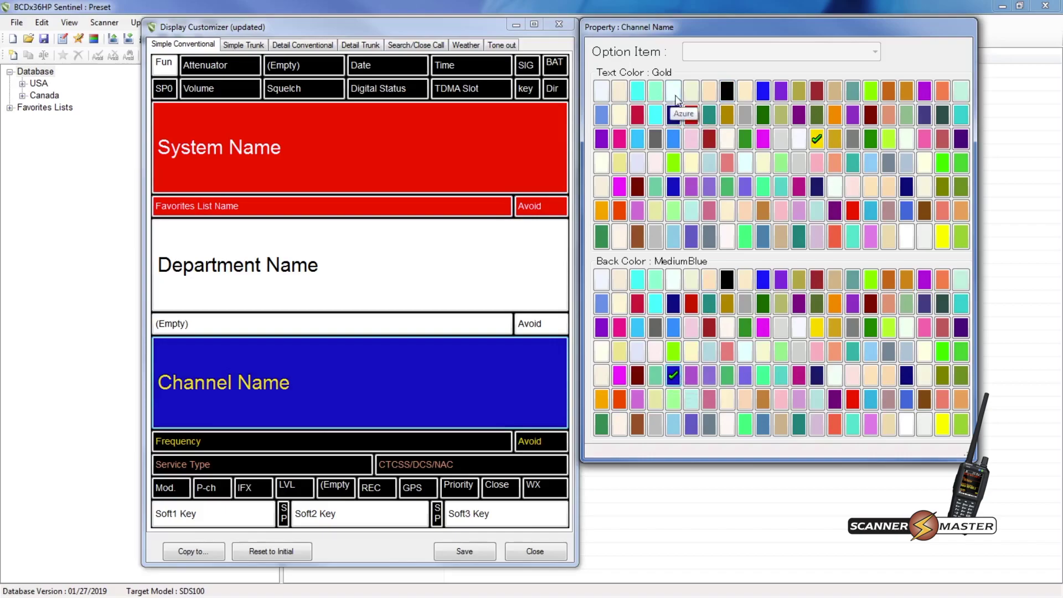
left_click(906, 240)
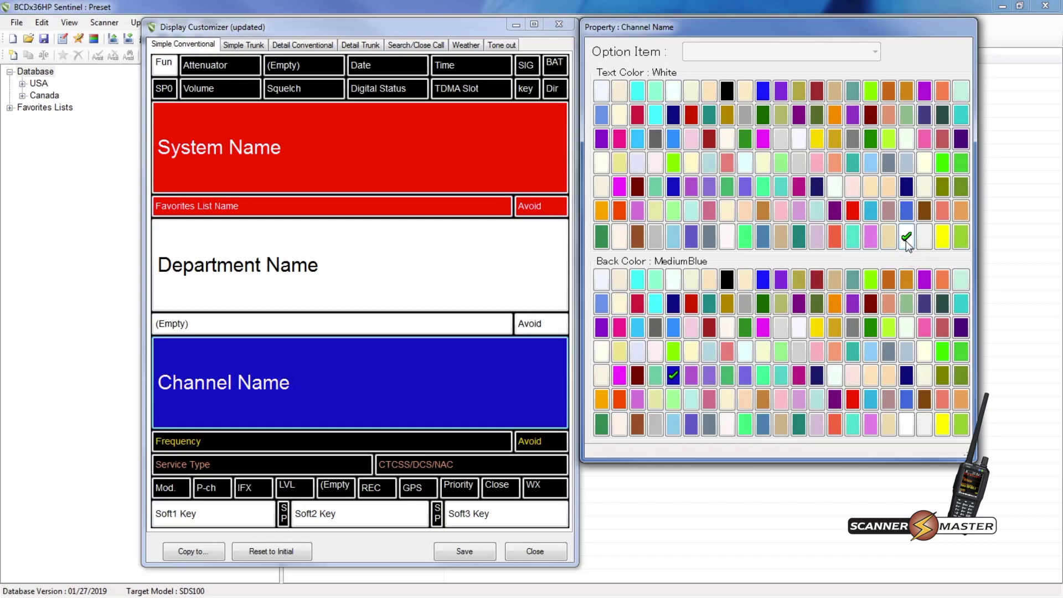
Apply white text on MediumBlue to the Frequency field and its adjacent Avoid box.
left_click(229, 442)
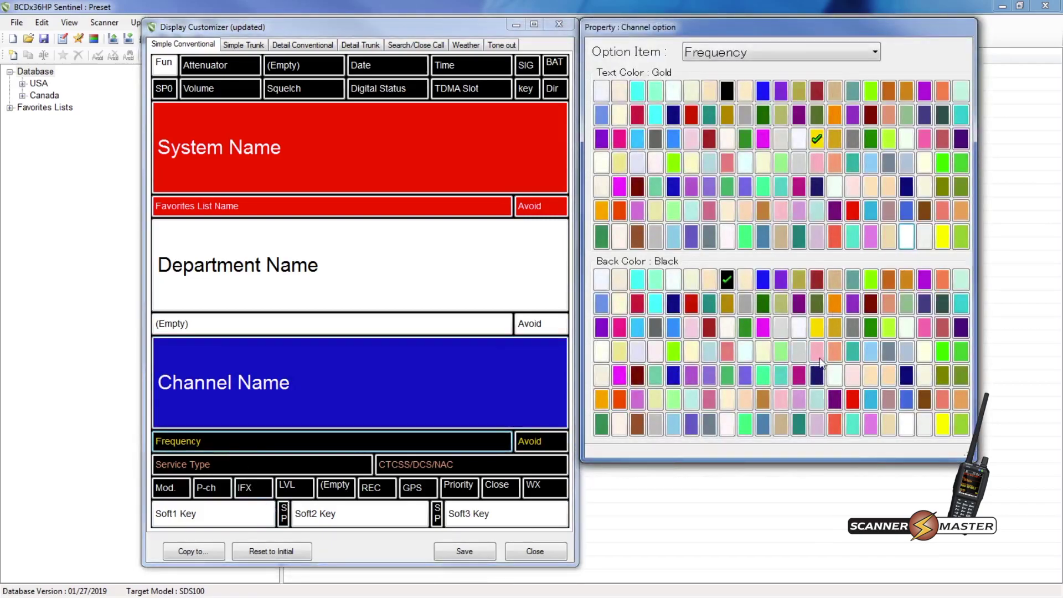
left_click(674, 376)
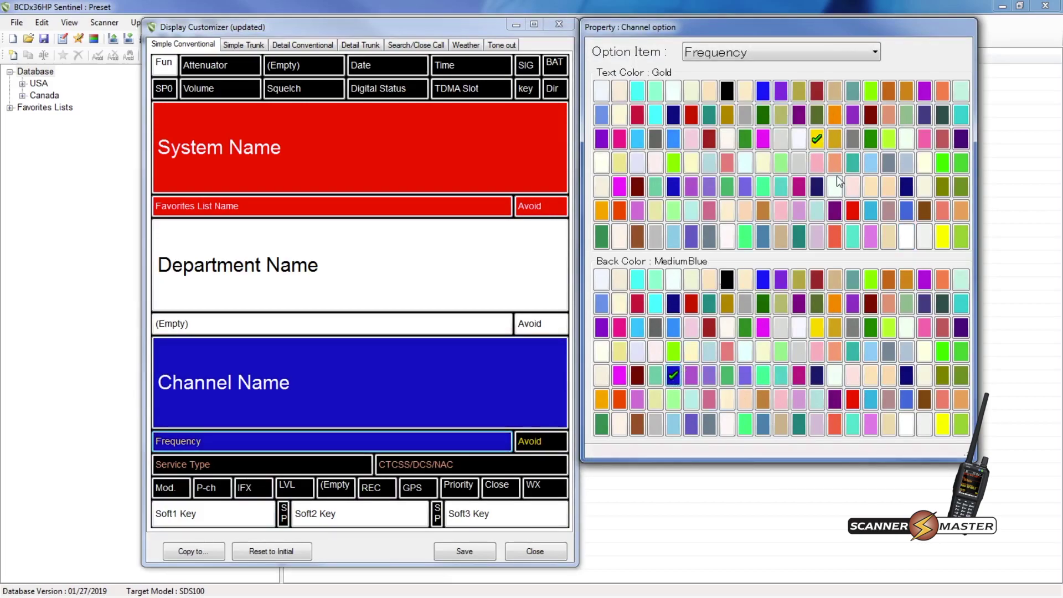
left_click(906, 236)
left_click(540, 444)
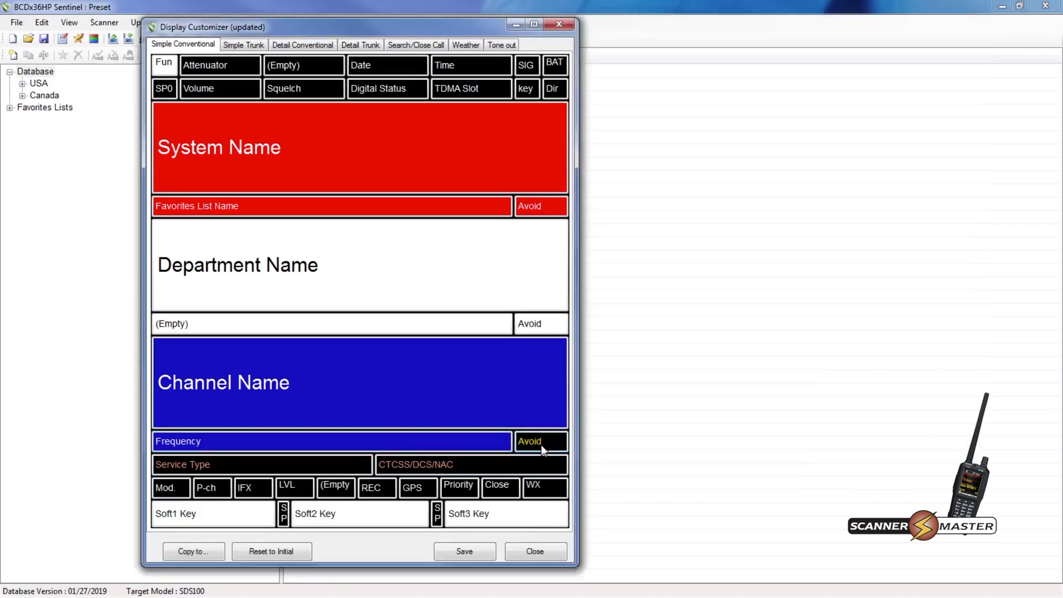
left_click(540, 444)
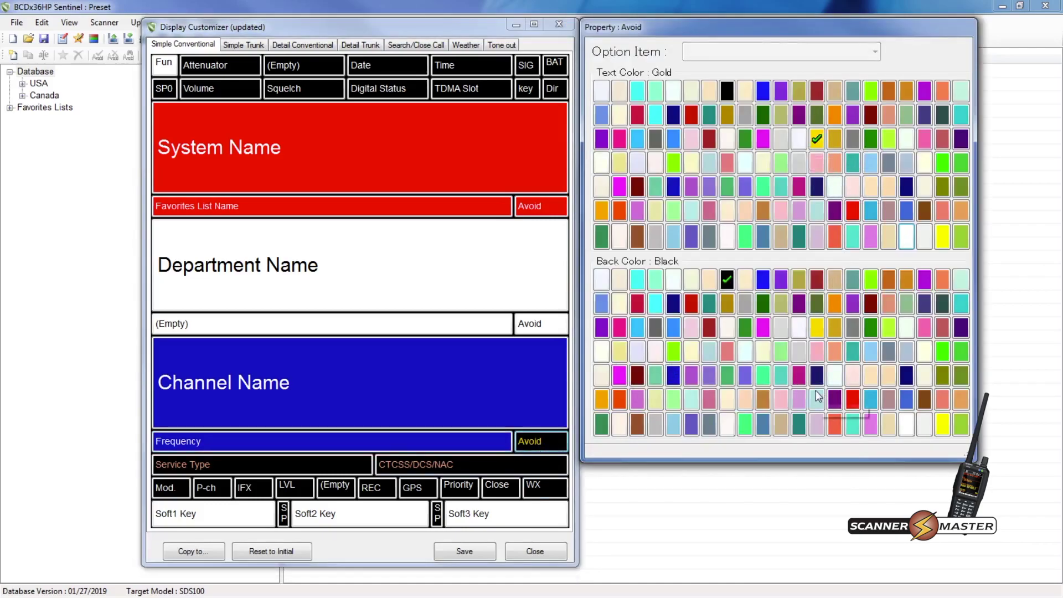
left_click(673, 376)
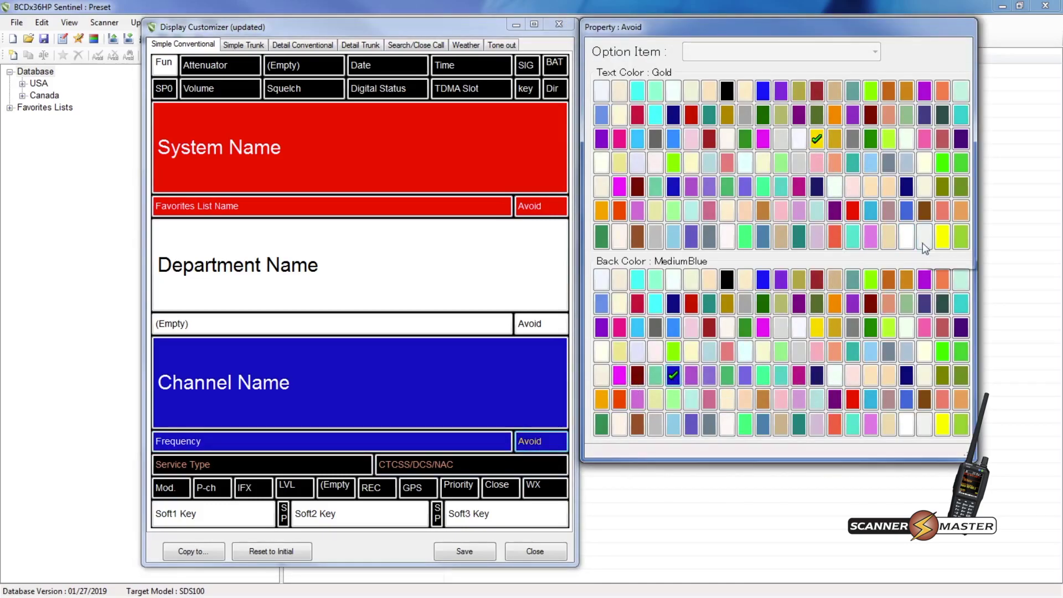
left_click(906, 237)
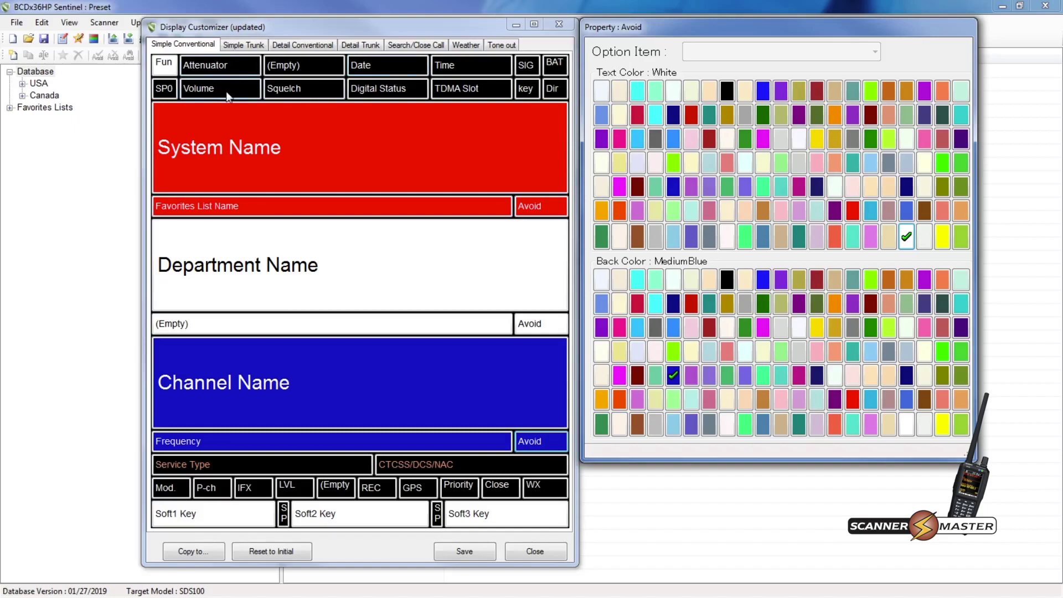
left_click(239, 73)
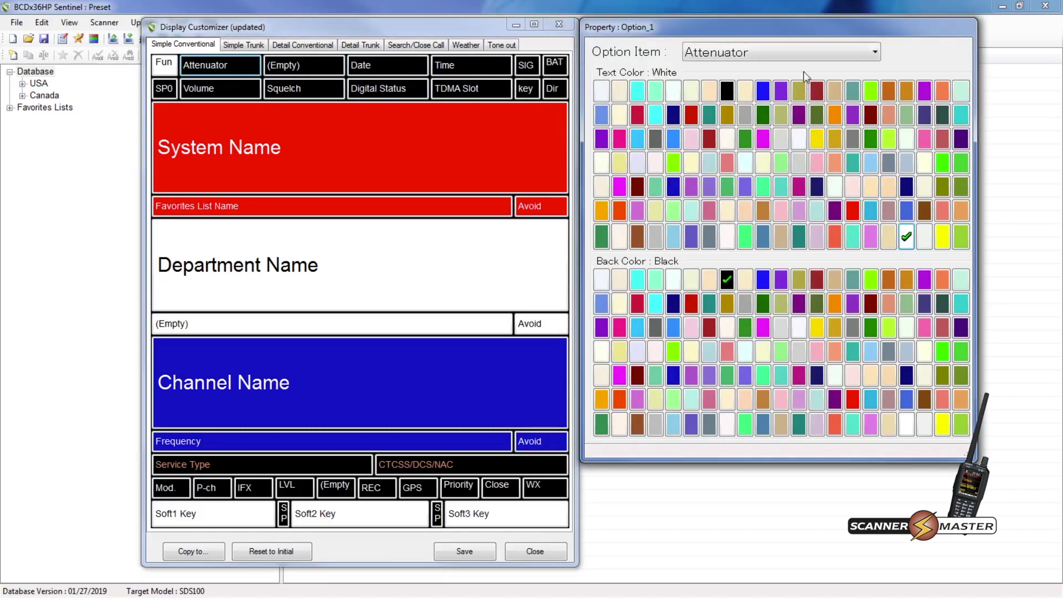
Replace top-row Attenuator with Volume and fill the empty top-row slot with Squelch.
left_click(875, 52)
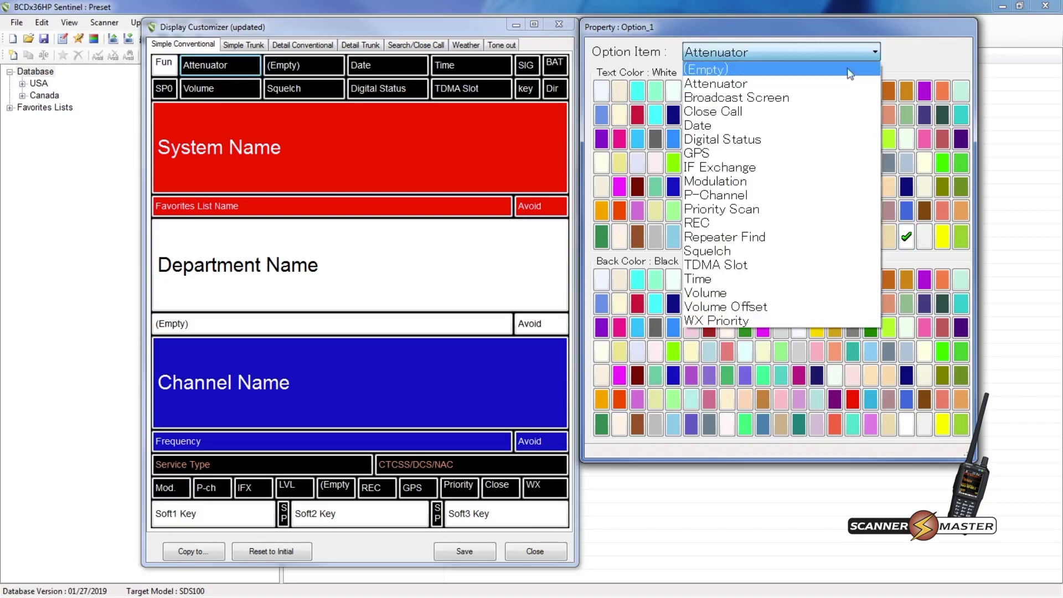
left_click(733, 293)
left_click(295, 73)
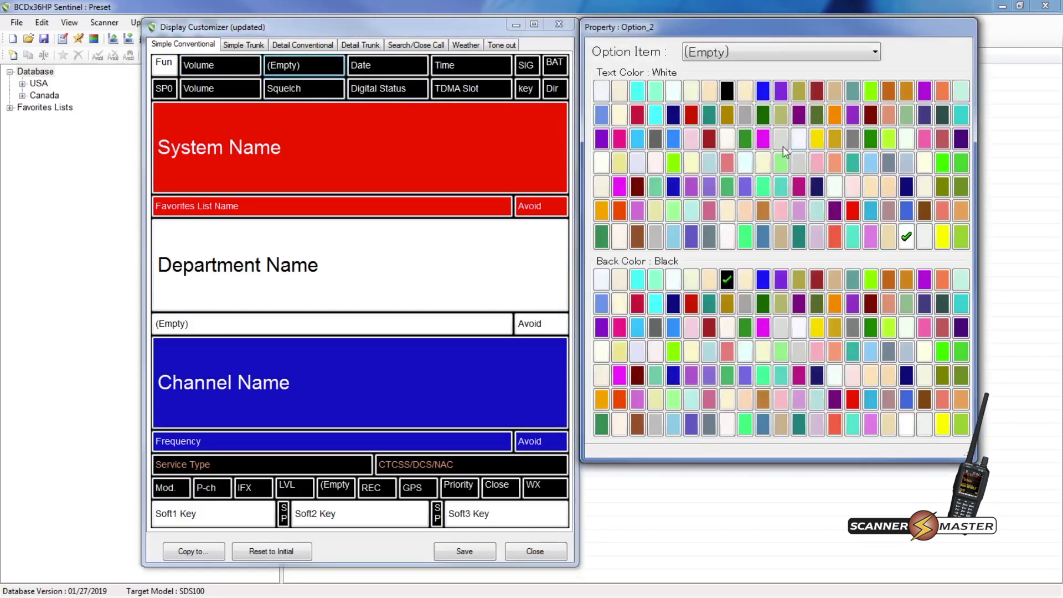
left_click(864, 62)
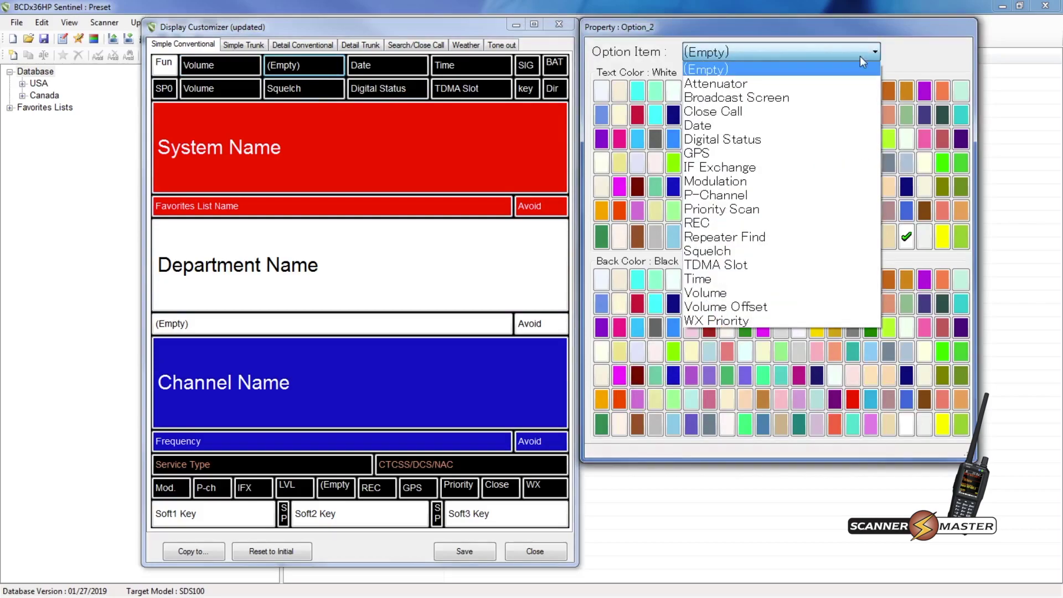
left_click(745, 251)
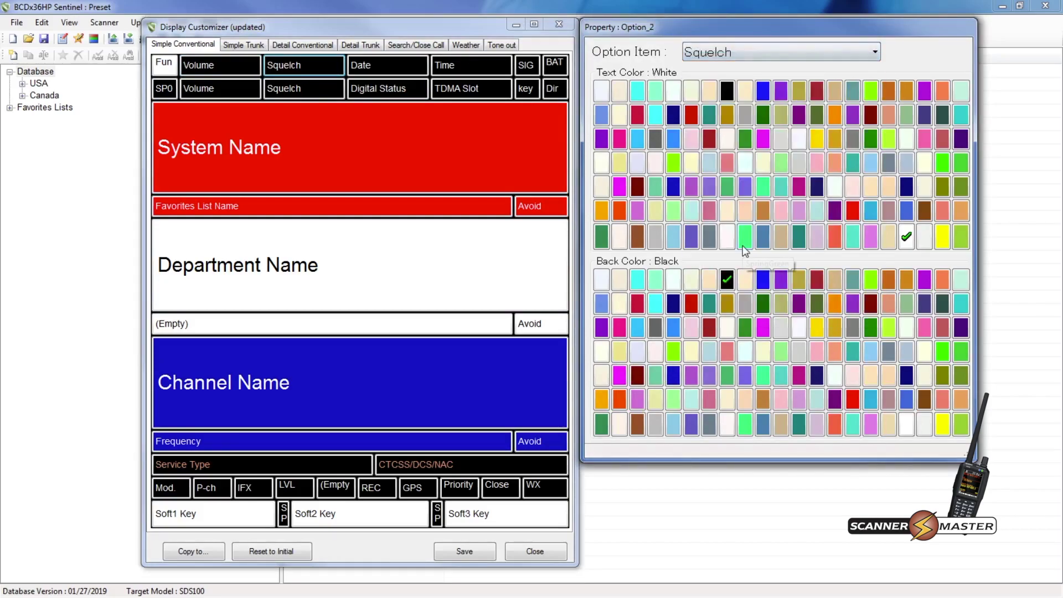
Set the second-row Volume and Squelch slots to (Empty) and start copying to Simple Trunk.
left_click(209, 91)
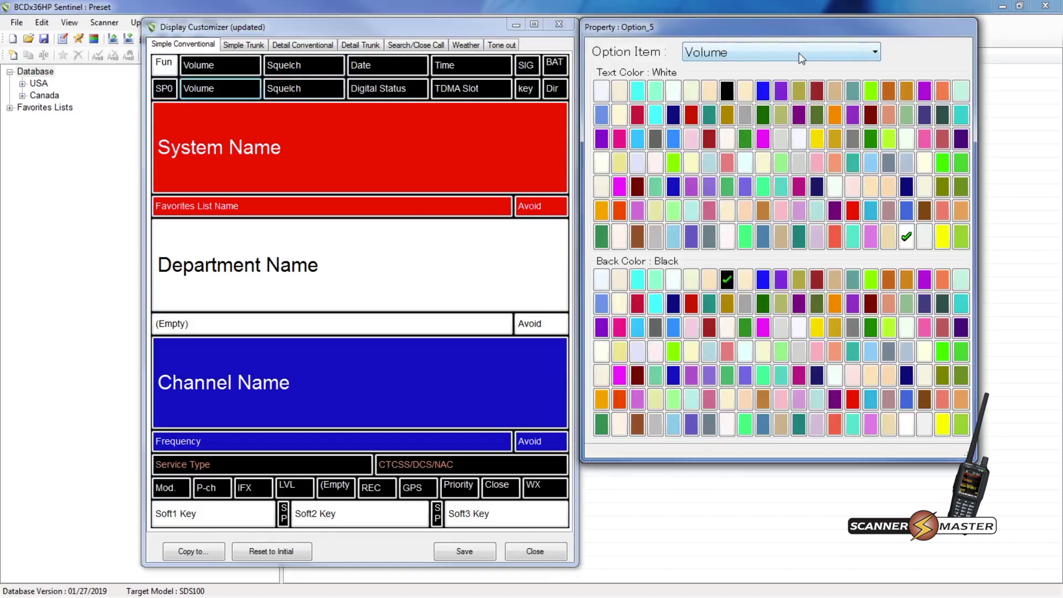
left_click(773, 56)
left_click(774, 67)
left_click(305, 90)
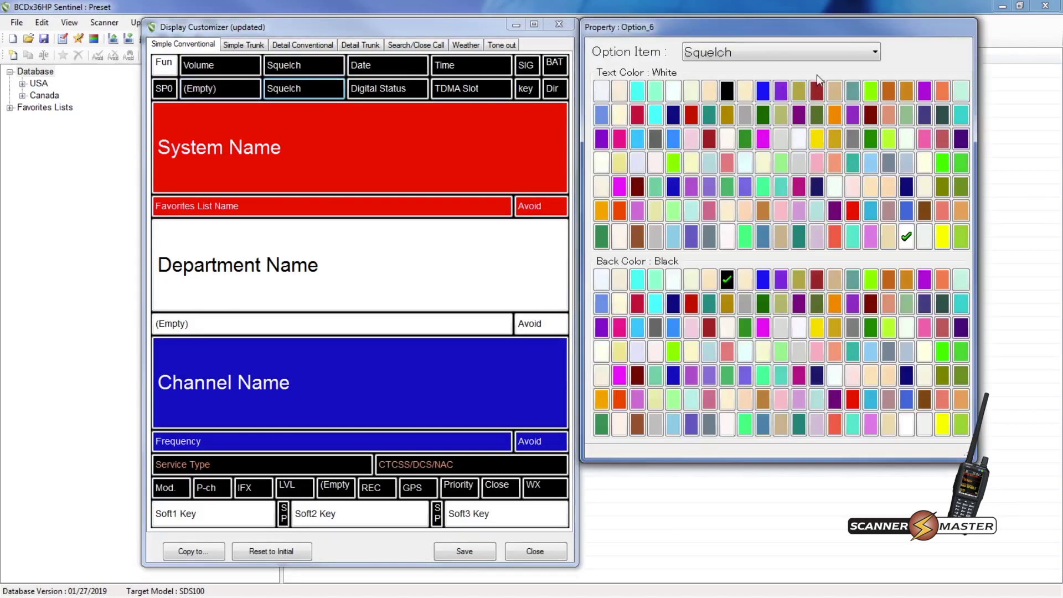
left_click(811, 55)
scroll(811, 61, "up", 2)
left_click(808, 67)
left_click(202, 551)
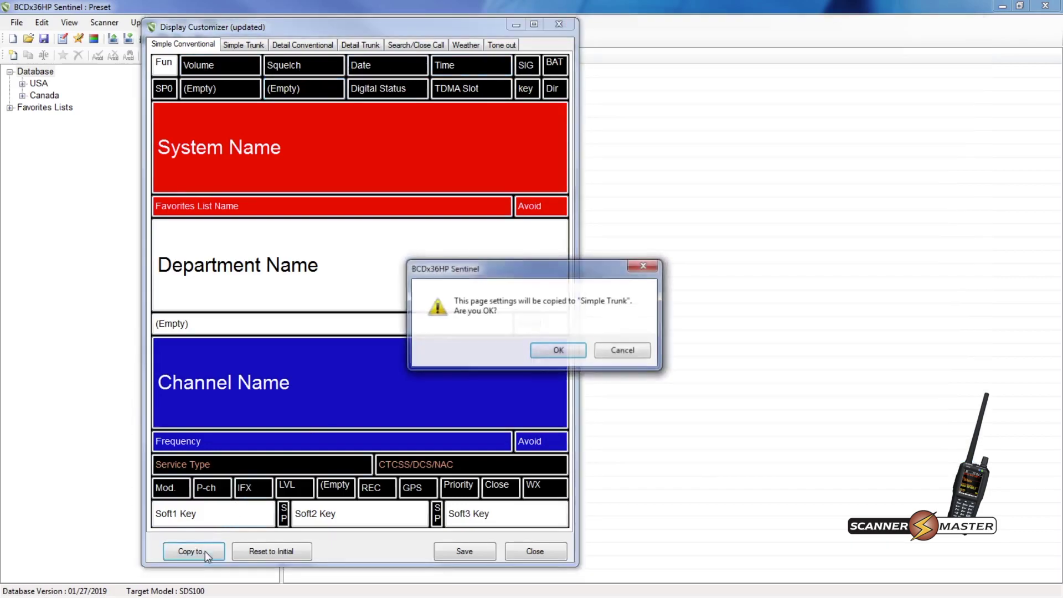
Confirm the copy, check the Simple Trunk layout, then save and close the customizer.
left_click(559, 351)
left_click(256, 47)
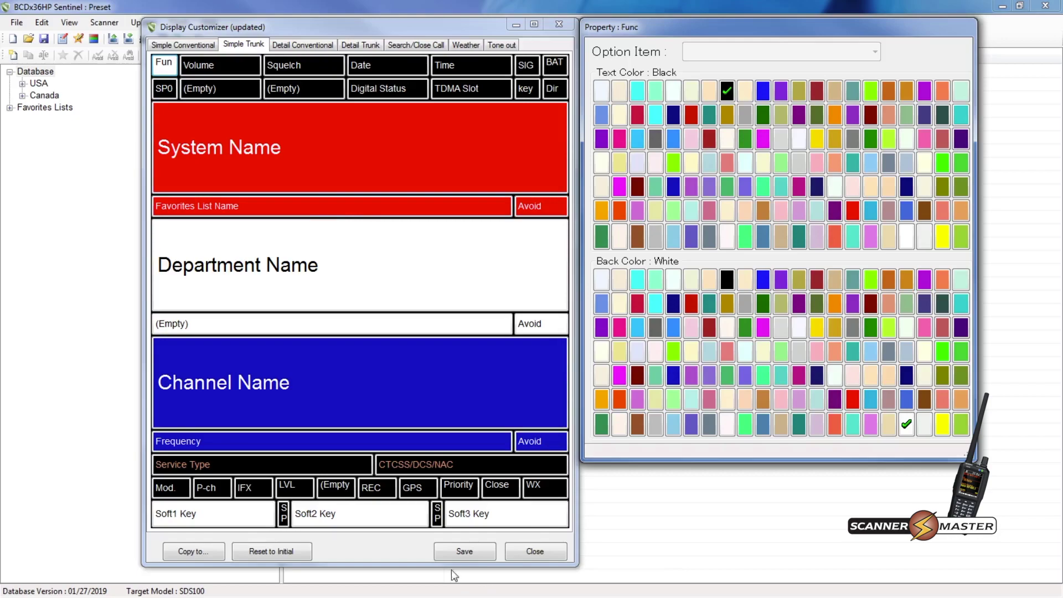
left_click(466, 552)
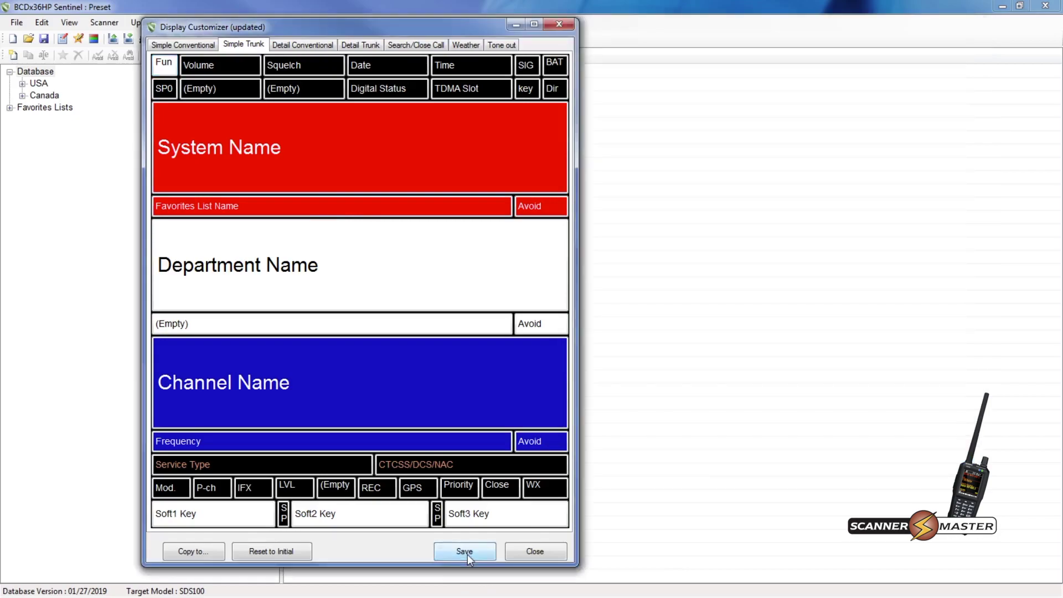
left_click(527, 554)
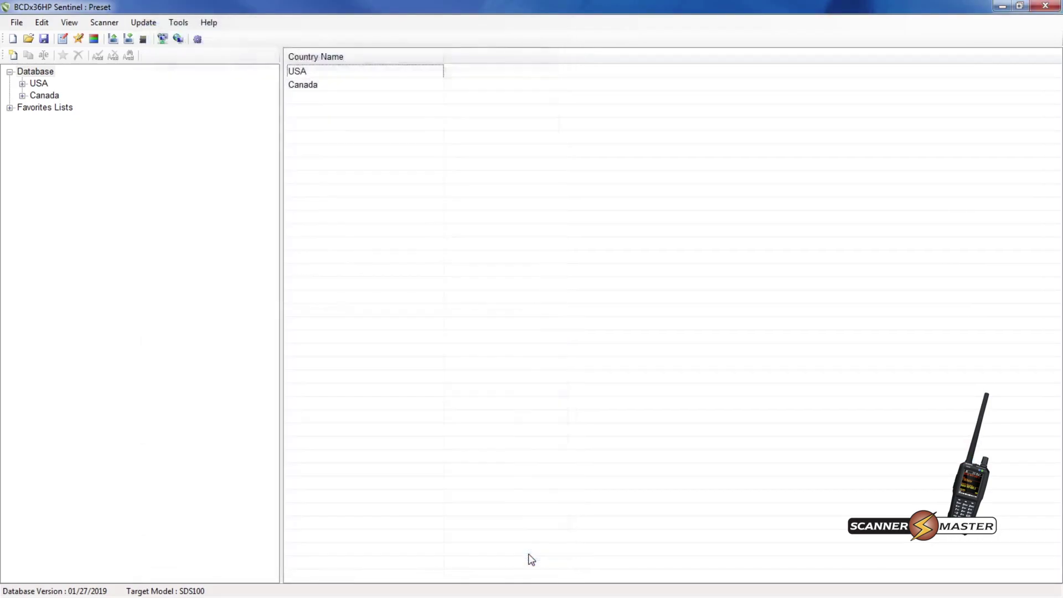
Write the settings to the SDS100 microSD card via Scanner > Write to Scanner.
left_click(107, 23)
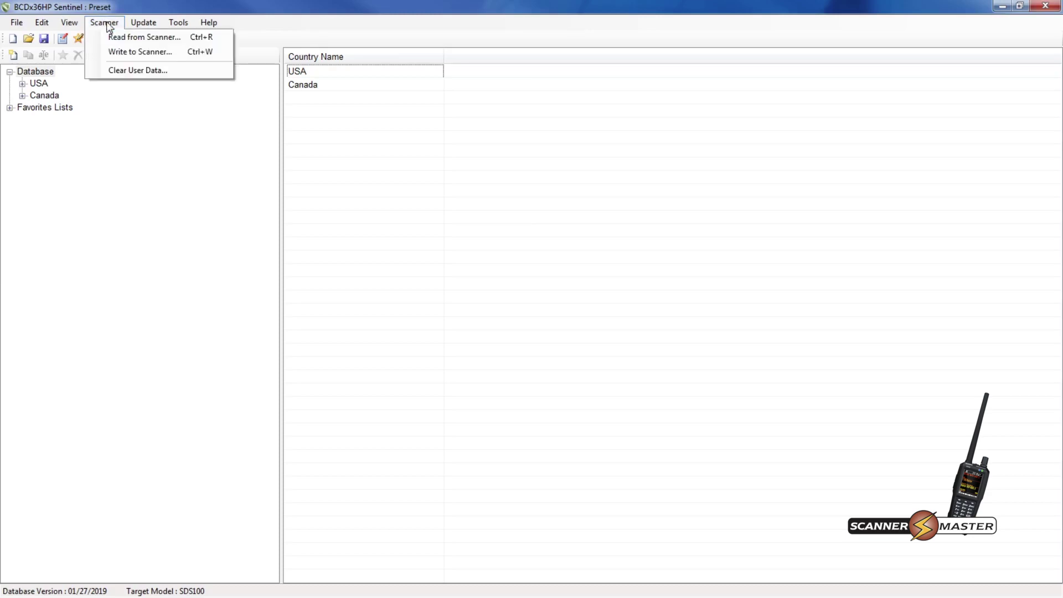
left_click(119, 53)
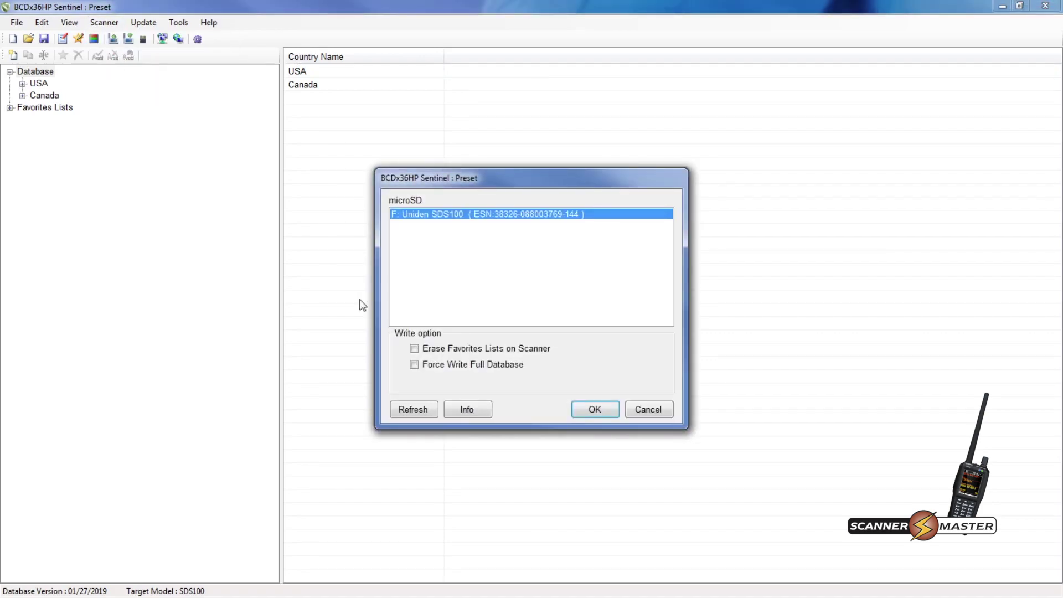
left_click(604, 410)
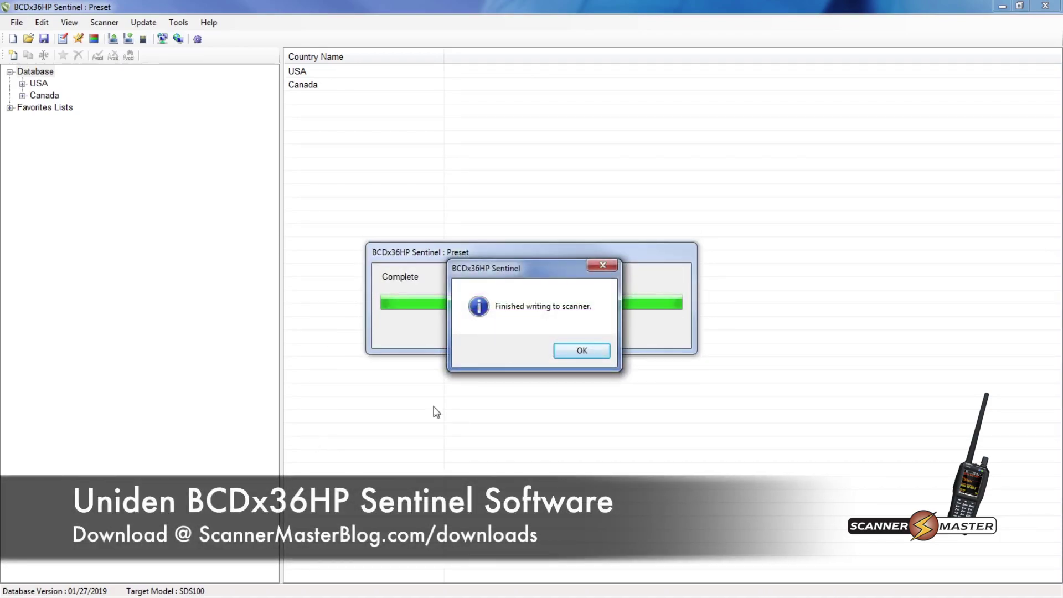
left_click(597, 350)
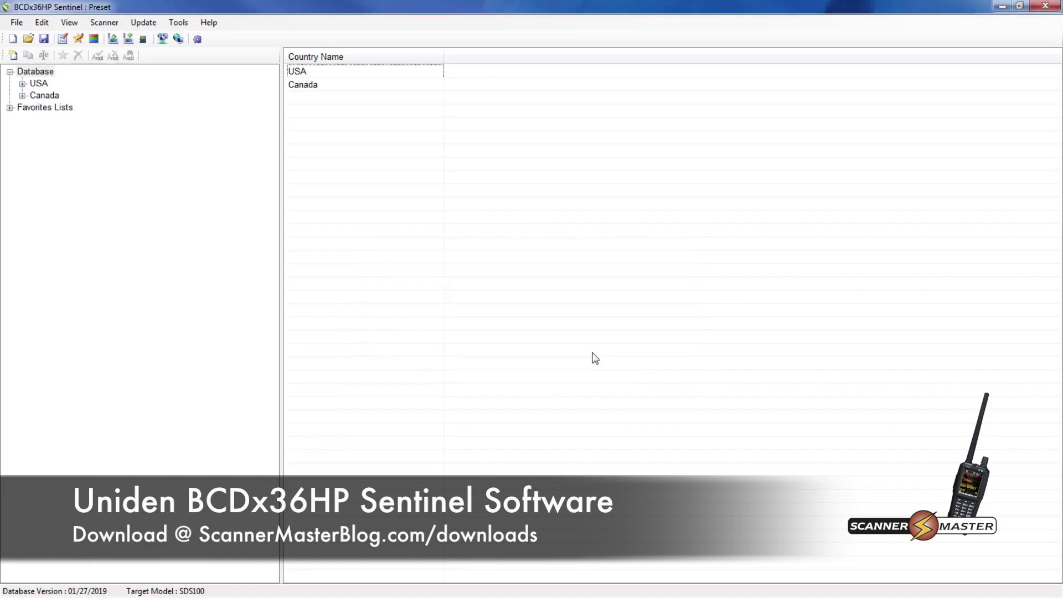